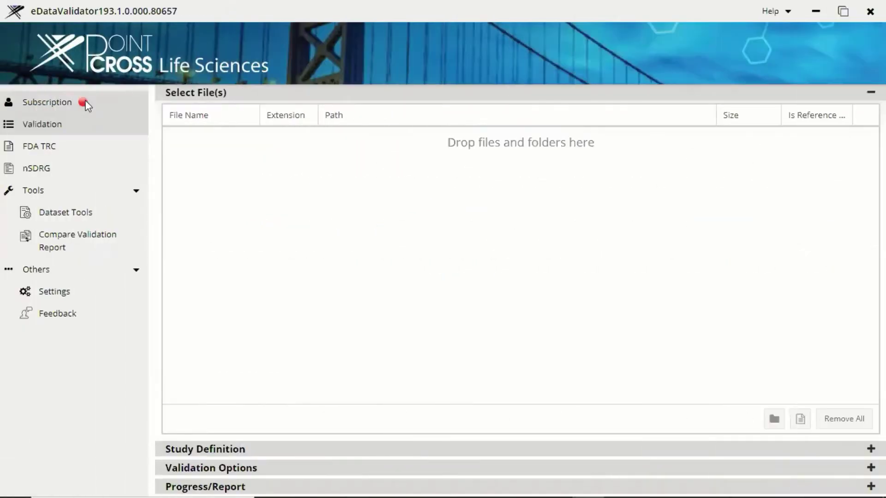
# Step: Log in to the subscription by entering the account password for the prefilled e-mail
pyautogui.click(85, 102)
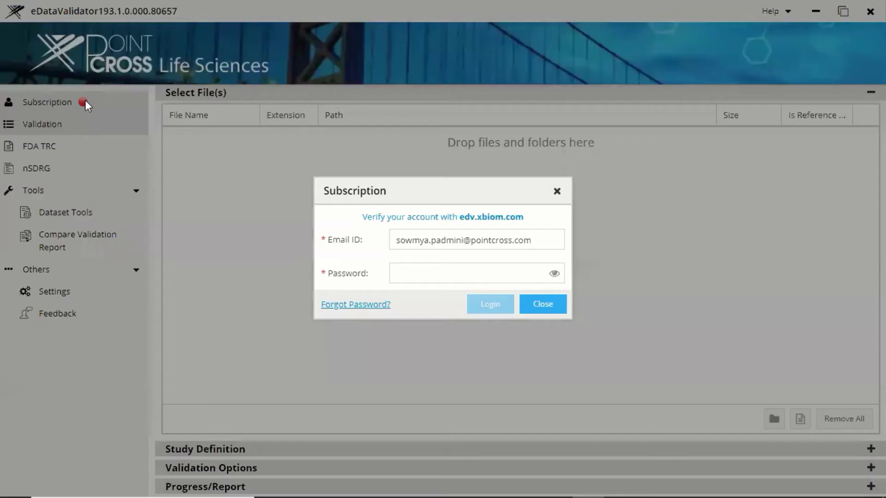
pyautogui.click(450, 274)
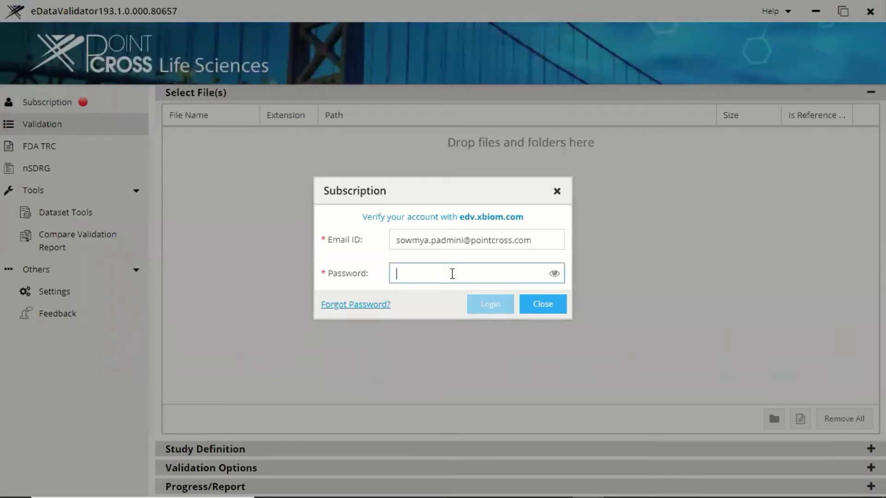
pyautogui.write('•')
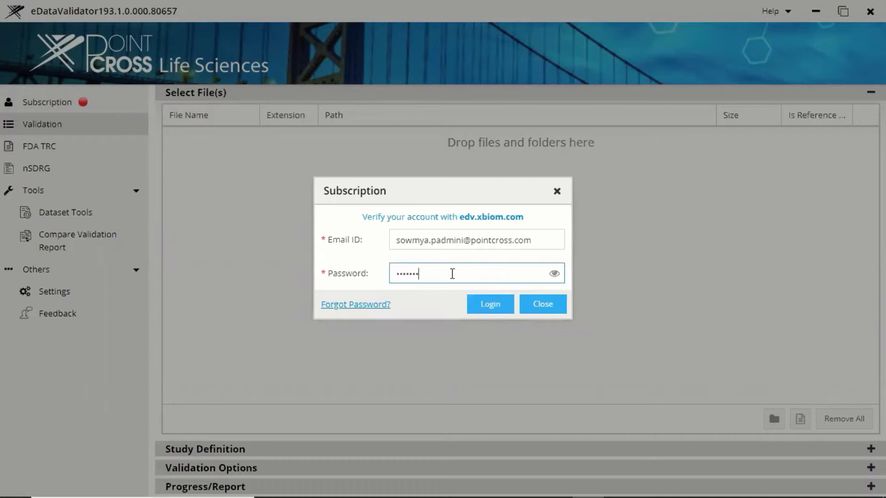
pyautogui.click(487, 307)
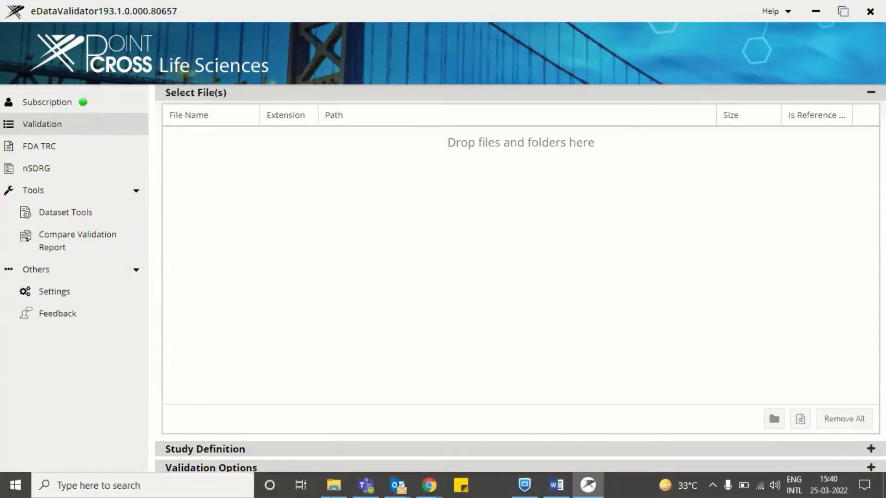
# Step: Add the CDISCPILOT01 study data from File Explorer to the list of files for validation
pyautogui.click(335, 488)
pyautogui.moveTo(170, 146); pyautogui.dragTo(524, 184)
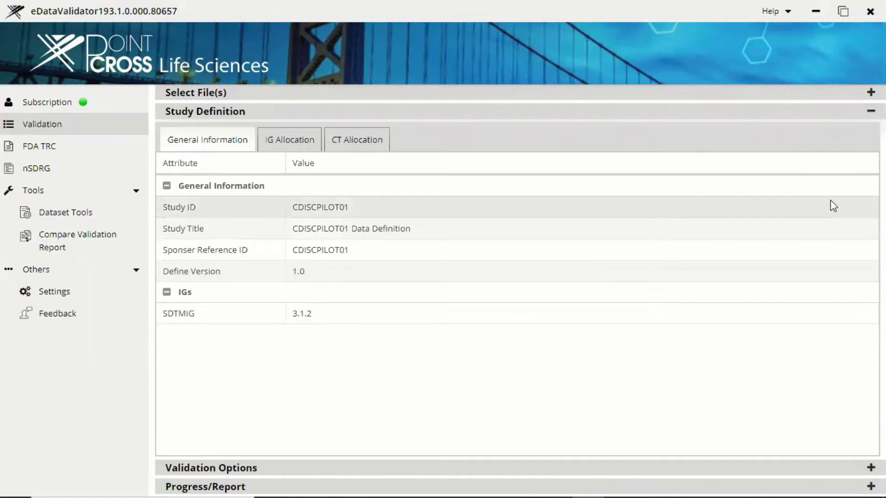
# Step: Set the CDISC CT in the validation options to SDTM Terminology 2021-06-25
pyautogui.click(871, 114)
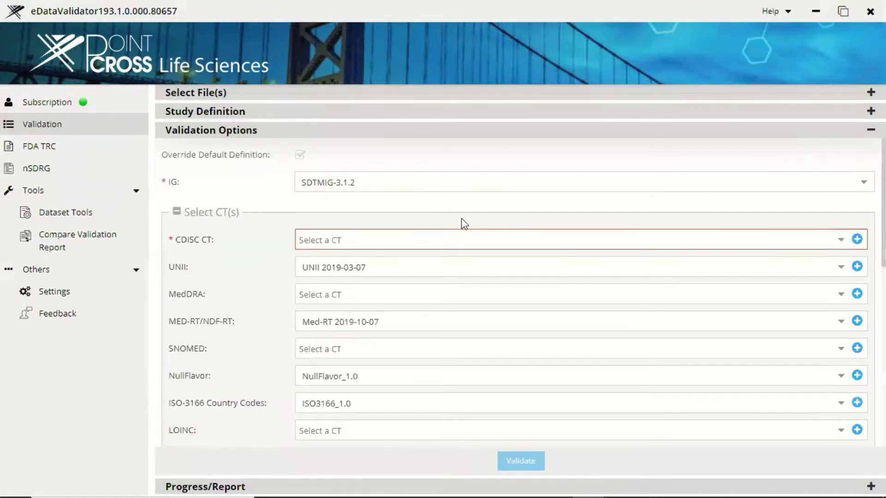
pyautogui.click(840, 240)
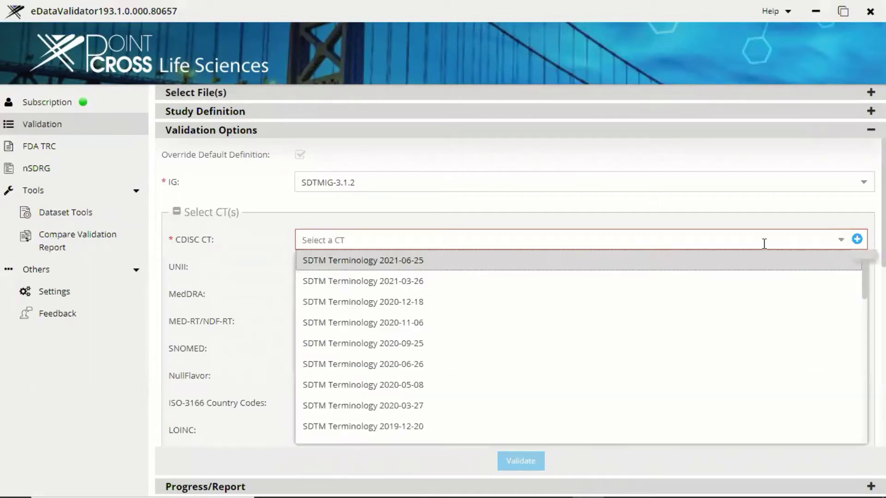
pyautogui.click(400, 263)
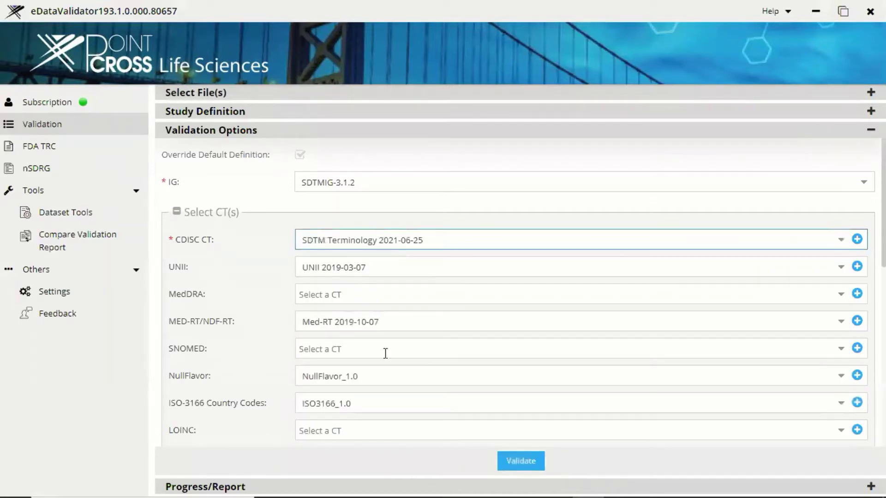
# Step: Validate the study with FDA Validator Rules 1.5 and PMDA Rules for SDTM 2.0, adding rule CT2001 to the filtered rules
pyautogui.scroll(-6, 595, 347)
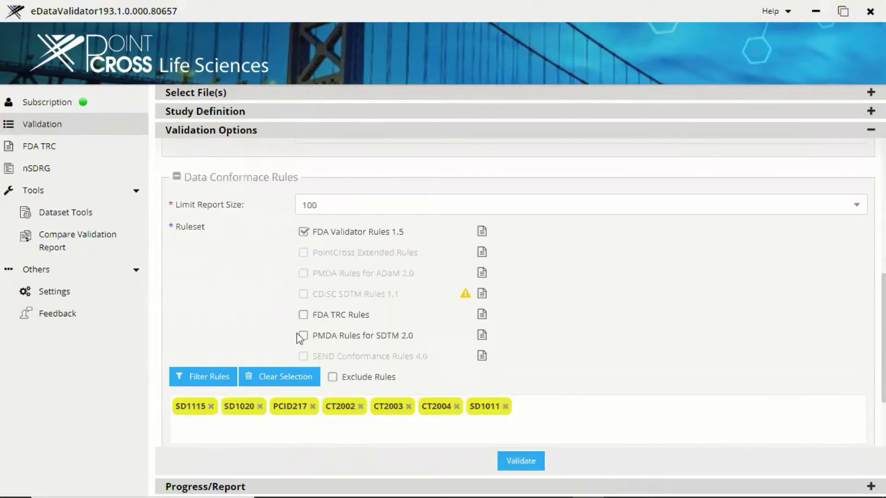
pyautogui.click(201, 380)
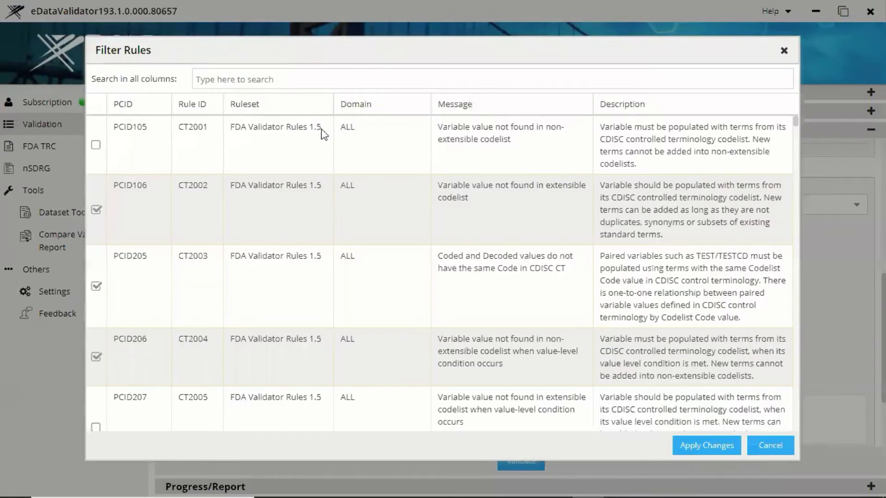
pyautogui.click(326, 105)
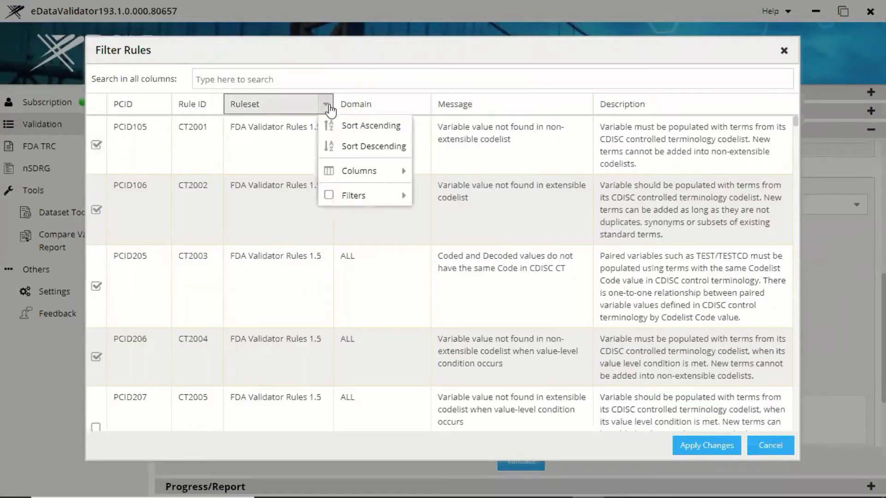
pyautogui.moveTo(325, 195)
pyautogui.click(533, 204)
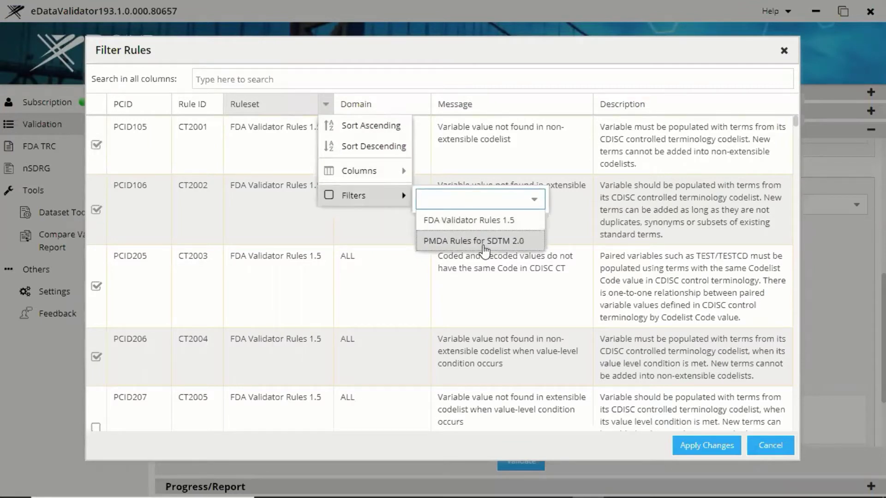
pyautogui.click(699, 450)
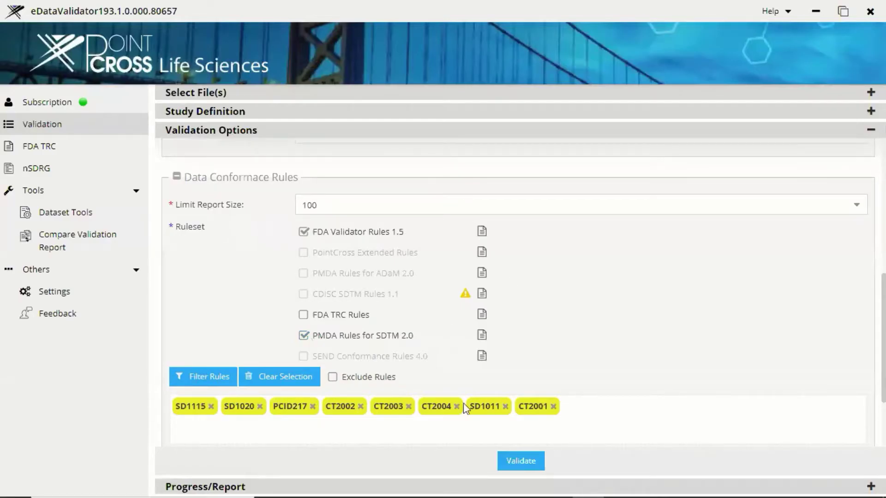
pyautogui.click(520, 462)
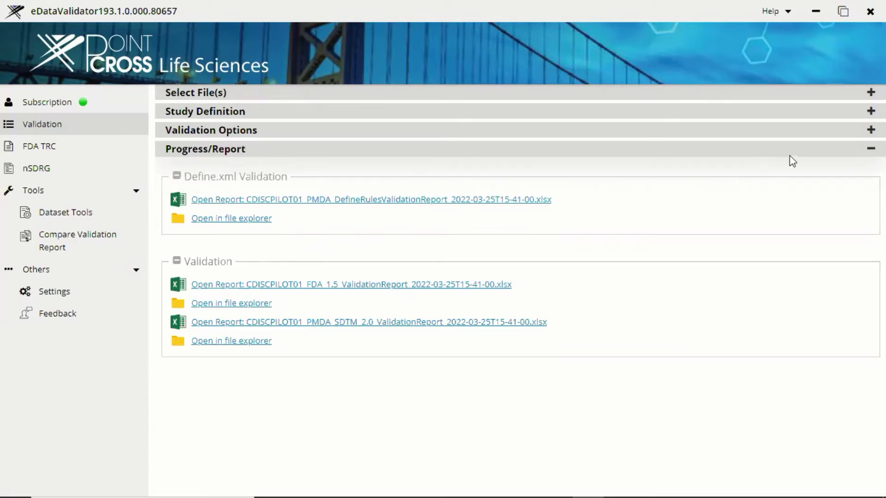
# Step: Look at the baseline report selection for the rulesets in the validation options and return to the generated reports
pyautogui.click(870, 130)
pyautogui.scroll(-5, 515, 228)
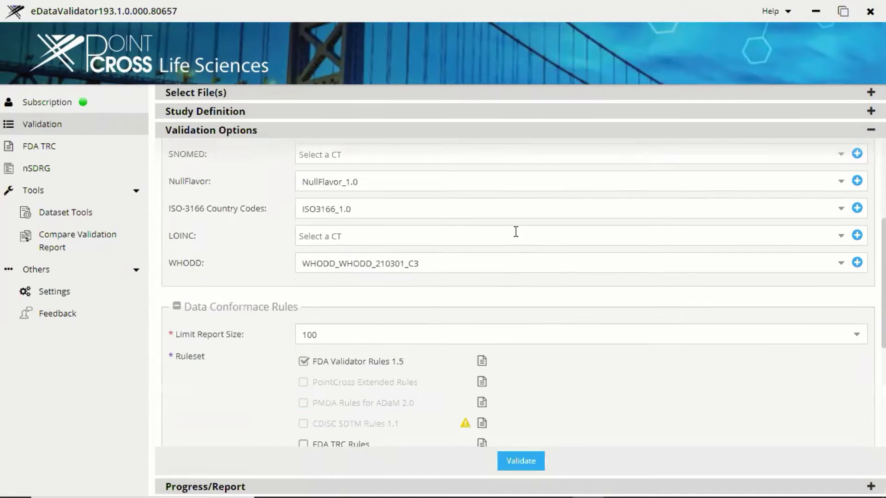
pyautogui.scroll(-3, 515, 231)
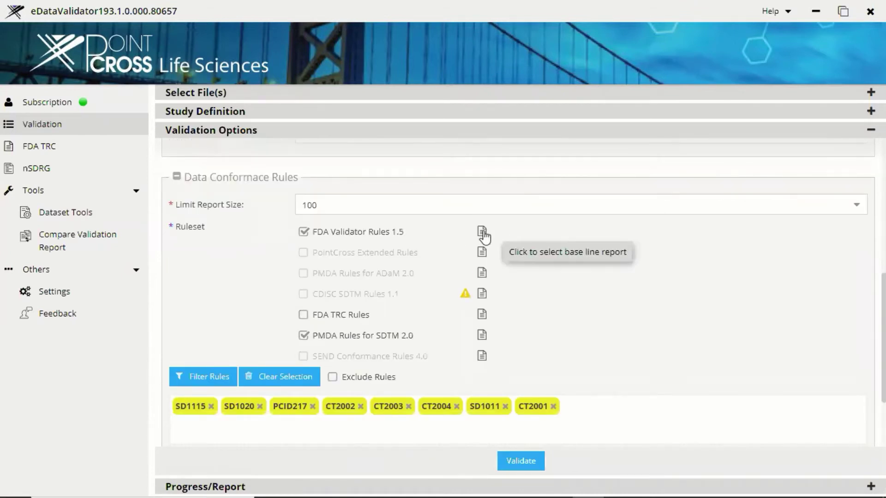
pyautogui.click(871, 129)
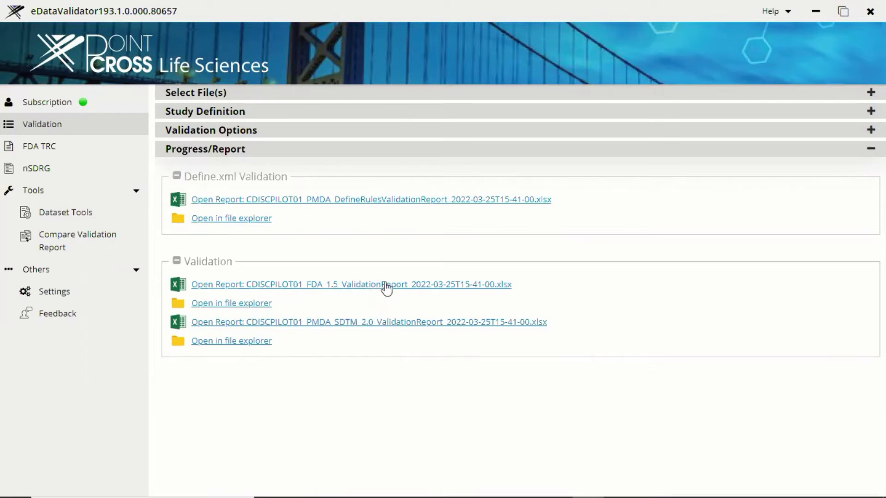
# Step: Open the FDA 1.5 validation report in Excel, examine the Issue(s) row in Summary and the Details sheet, and close it
pyautogui.click(384, 285)
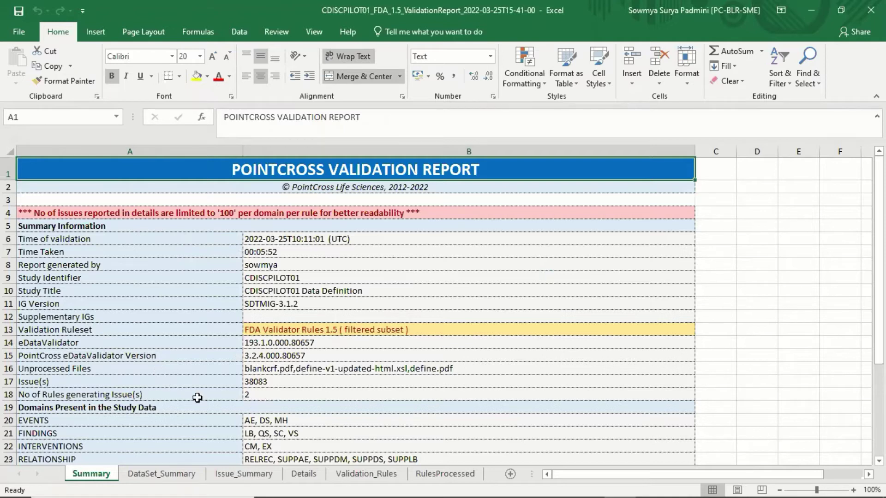
pyautogui.moveTo(165, 380); pyautogui.dragTo(276, 381)
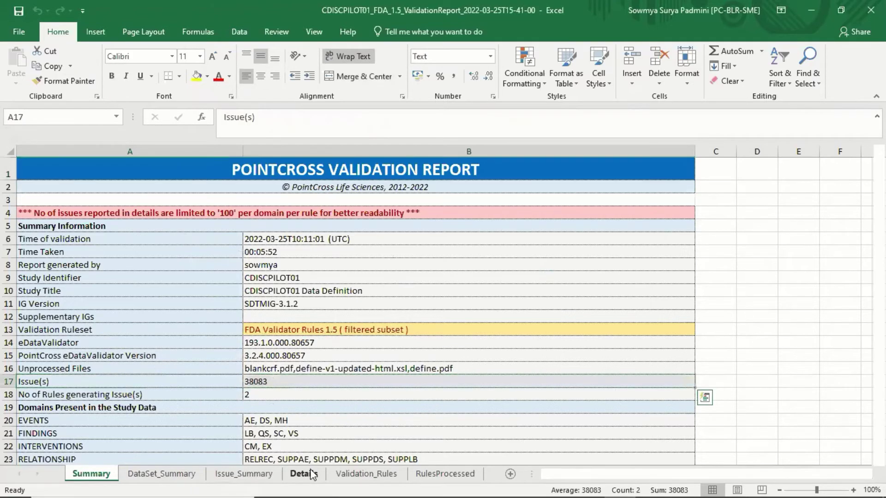
pyautogui.click(303, 474)
pyautogui.moveTo(568, 475)
pyautogui.mouseDown()
pyautogui.moveTo(673, 467)
pyautogui.moveTo(566, 474)
pyautogui.mouseUp()
pyautogui.click(246, 226)
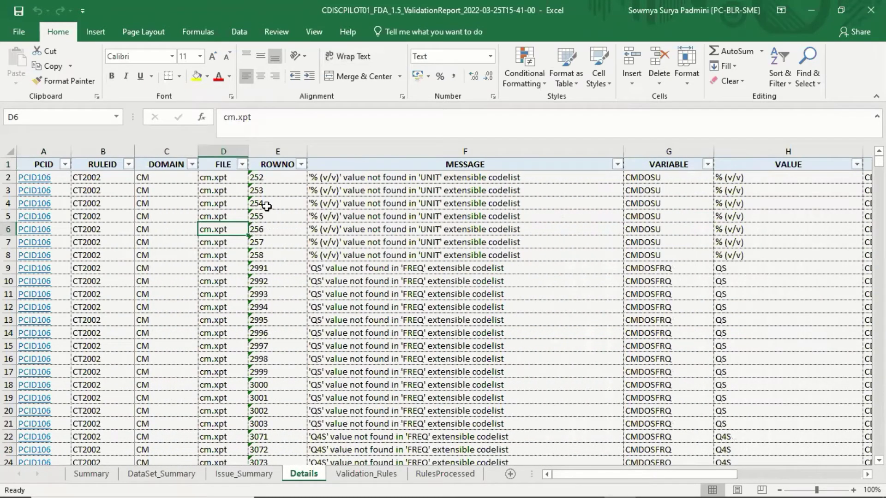
pyautogui.click(866, 5)
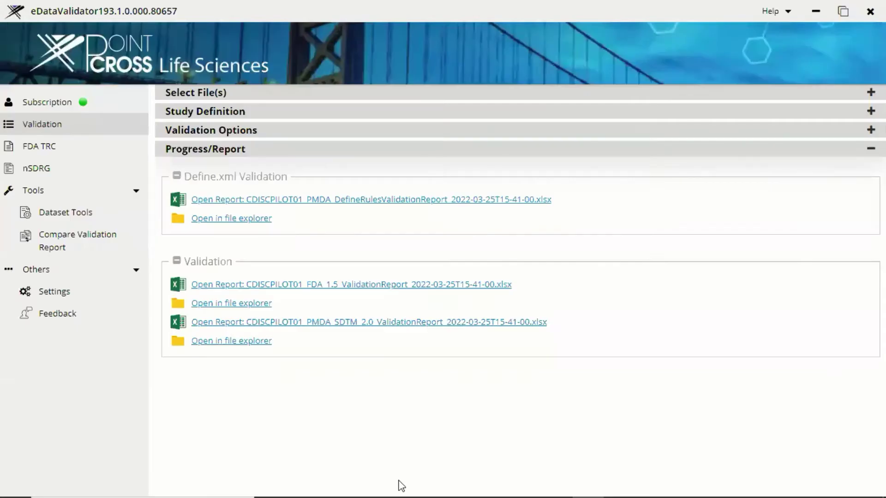
# Step: Generate a simplified FDA TRC ts.xpt file for SDTM with Study ID ABC-001 and study start date 2022-03-01
pyautogui.click(73, 147)
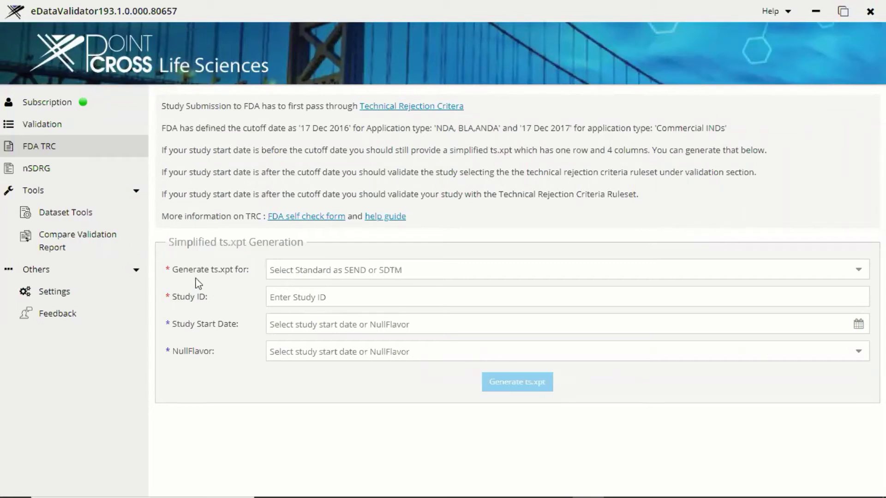
pyautogui.click(858, 276)
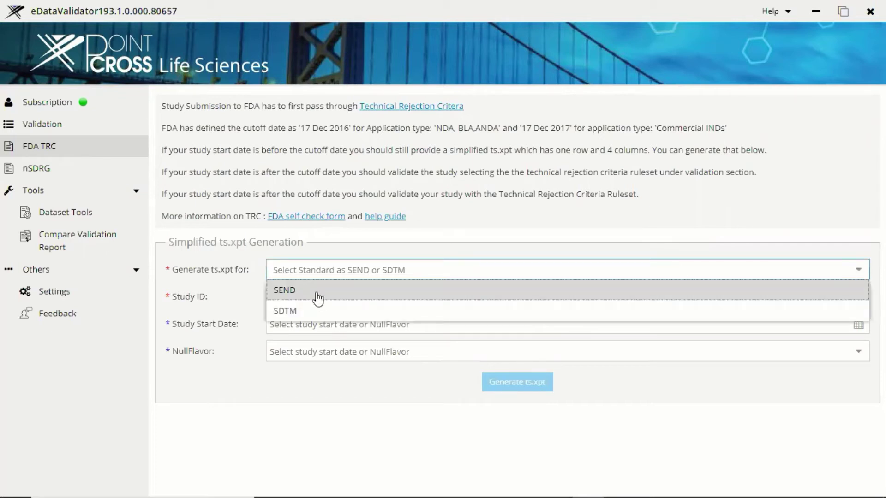
pyautogui.click(315, 312)
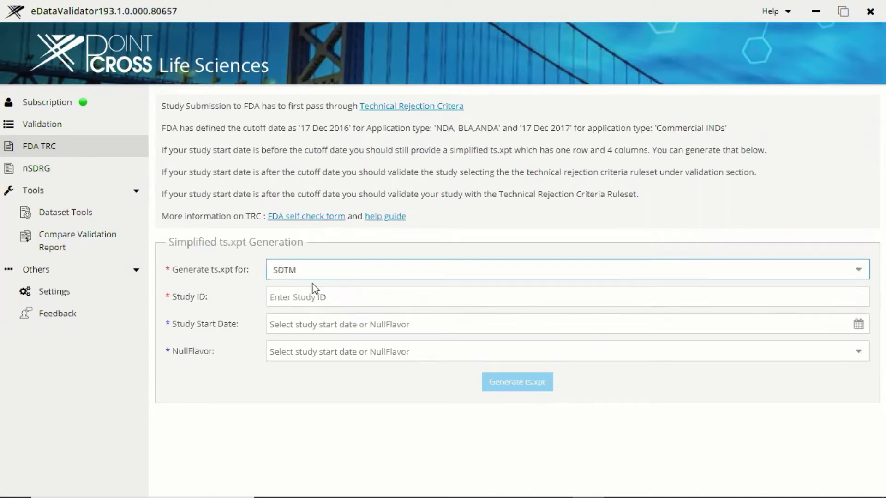
pyautogui.click(290, 297)
pyautogui.write('ABC-001')
pyautogui.click(858, 324)
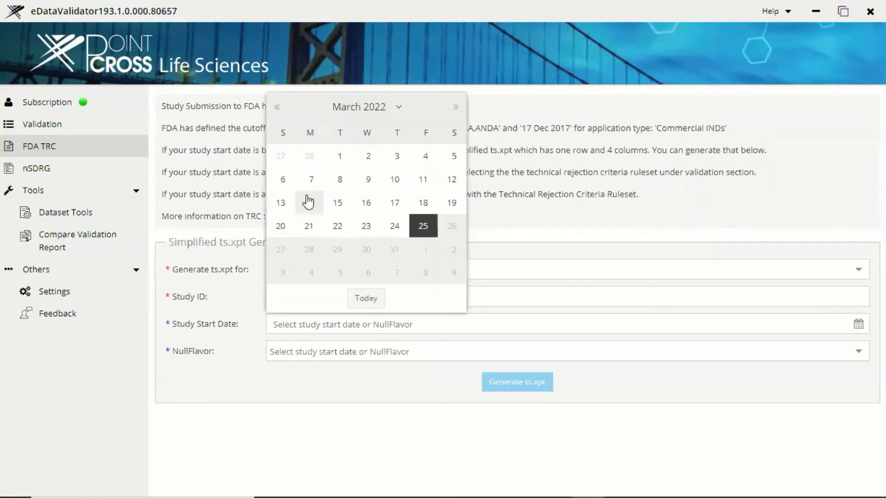
pyautogui.click(339, 159)
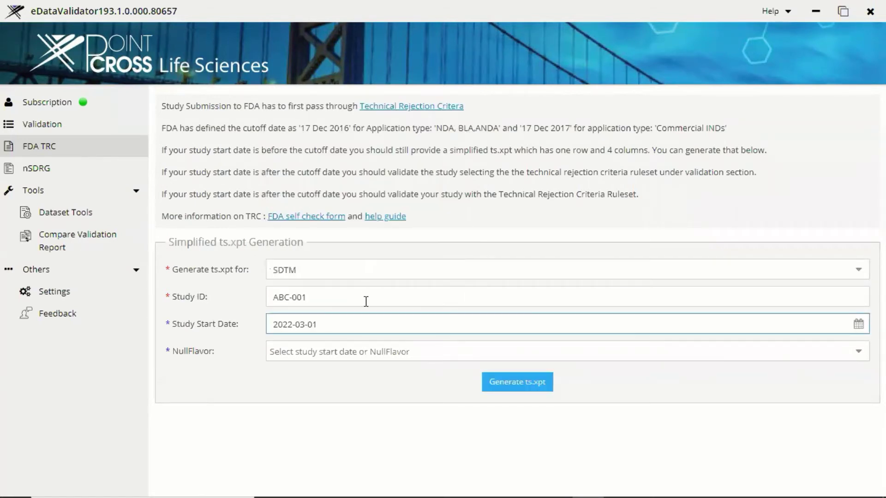
pyautogui.click(518, 385)
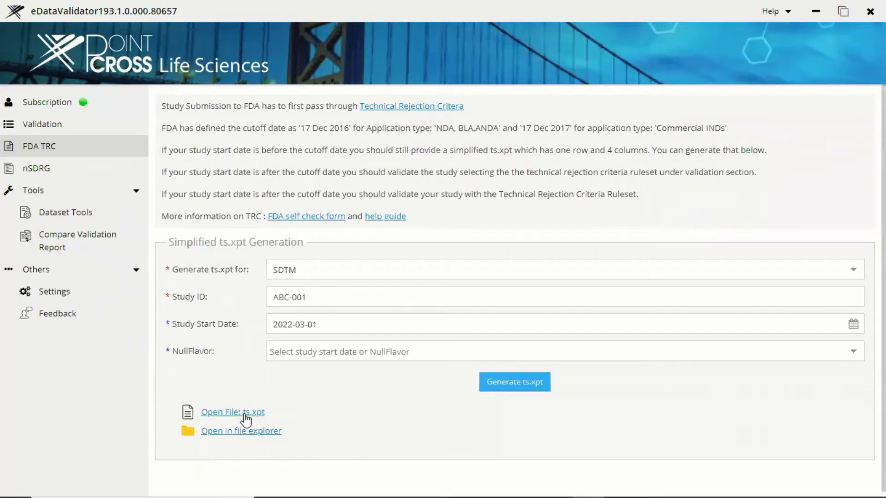
# Step: Open the generated ts.xpt in SAS System Viewer and enlarge the table to examine its parameter and value columns
pyautogui.click(245, 414)
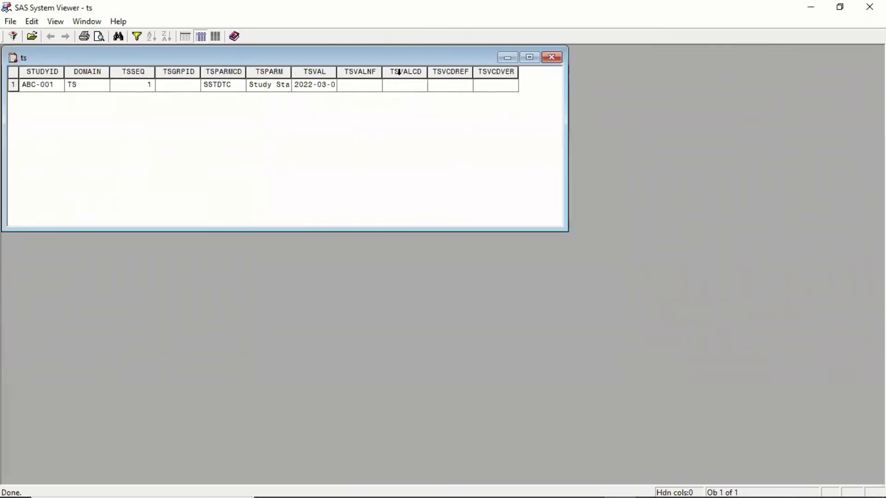
pyautogui.click(530, 57)
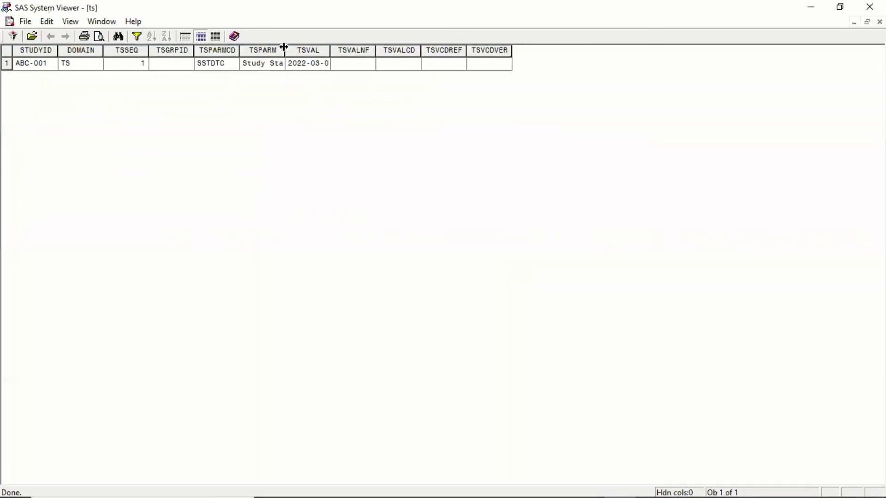
pyautogui.moveTo(315, 47); pyautogui.dragTo(393, 48)
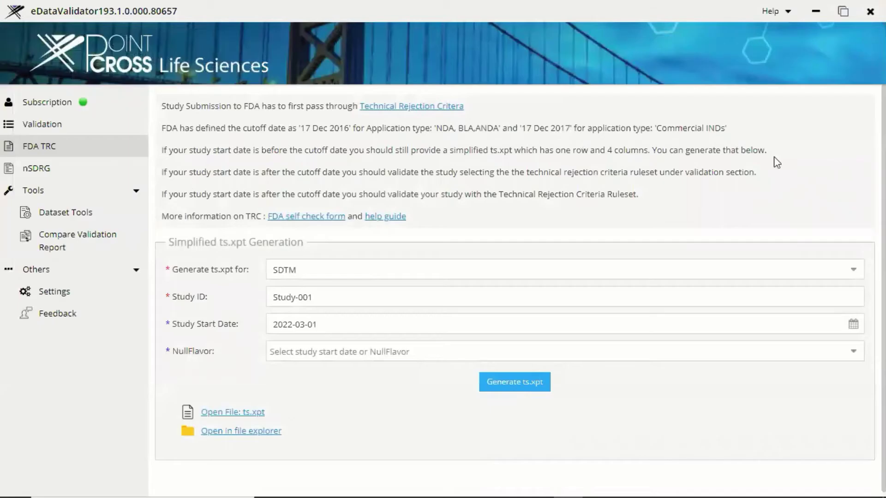
# Step: Select the SSP-004_SEND folder as the study dataset for the nSDRG template
pyautogui.click(37, 171)
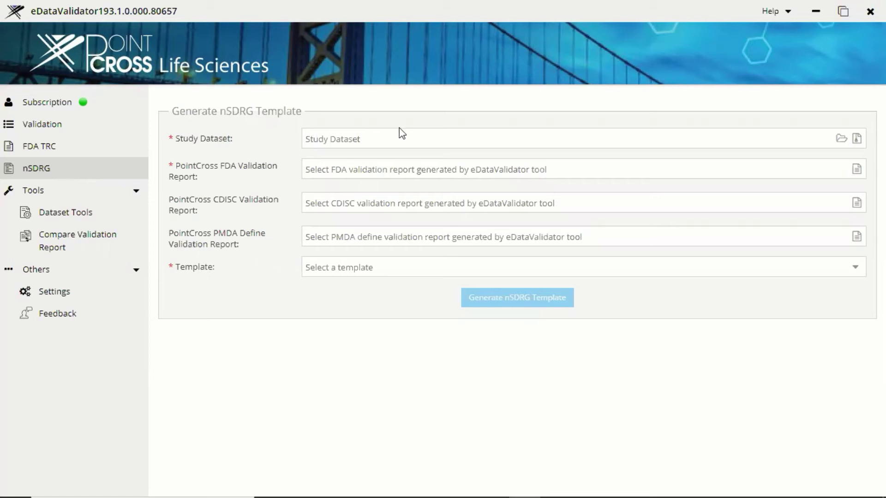
pyautogui.click(841, 138)
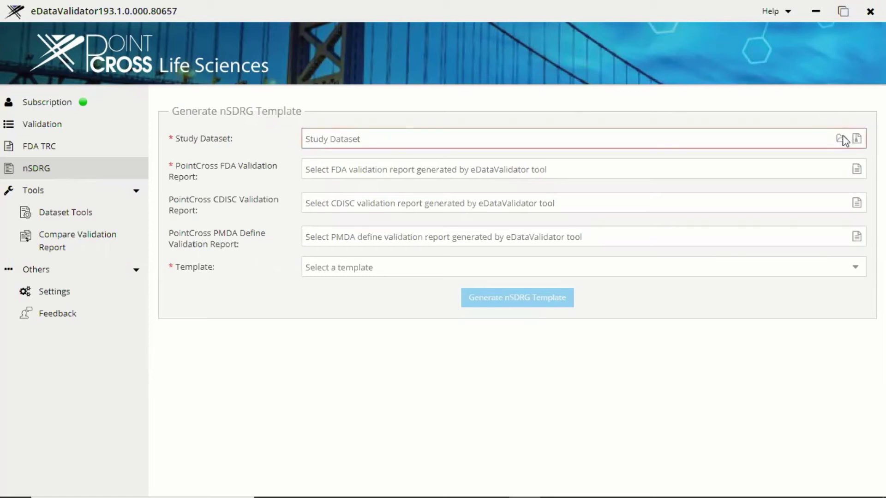
pyautogui.click(119, 32)
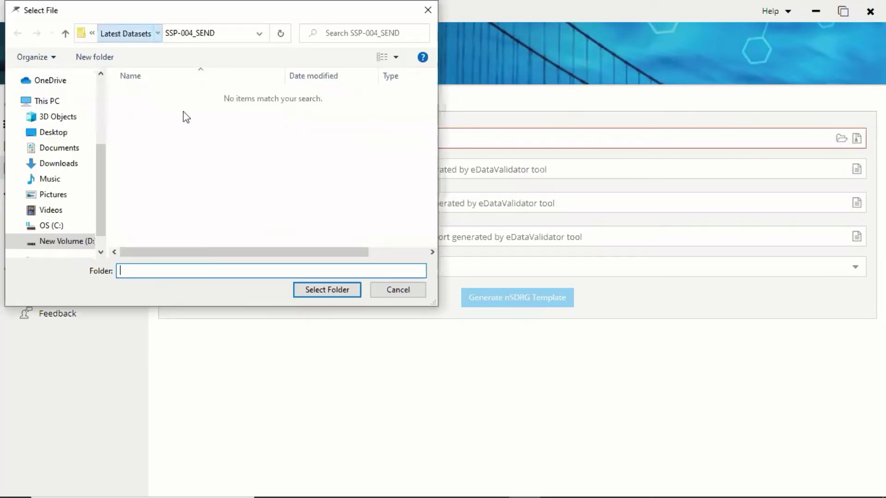
pyautogui.click(165, 136)
pyautogui.click(316, 289)
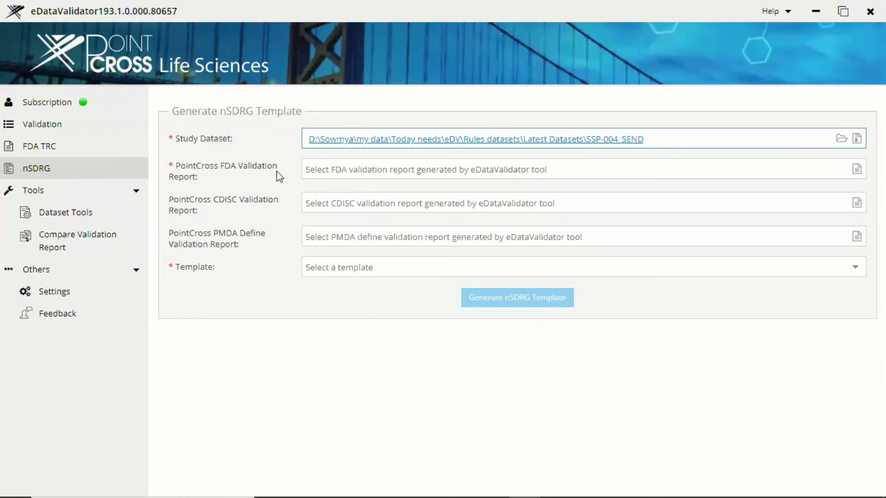
# Step: Select the SSP-004 FDA 1.5 validation report as the PointCross FDA validation report for the nSDRG template
pyautogui.click(856, 170)
pyautogui.click(199, 122)
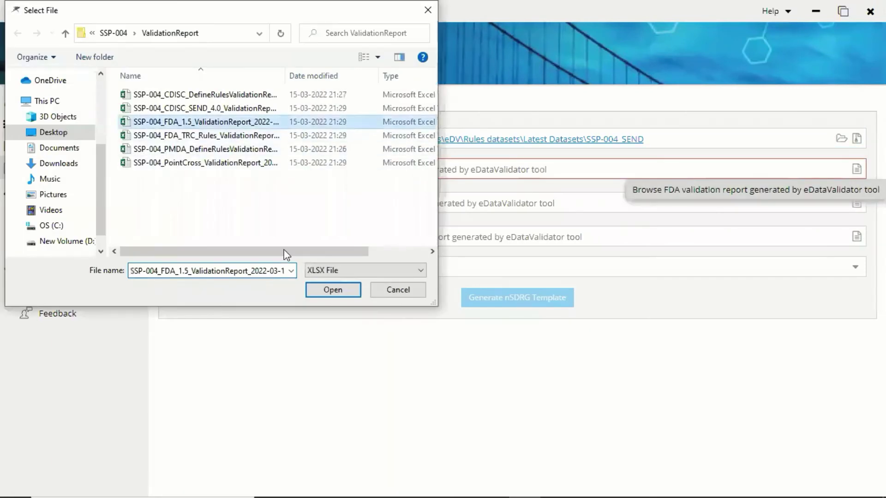
pyautogui.click(331, 290)
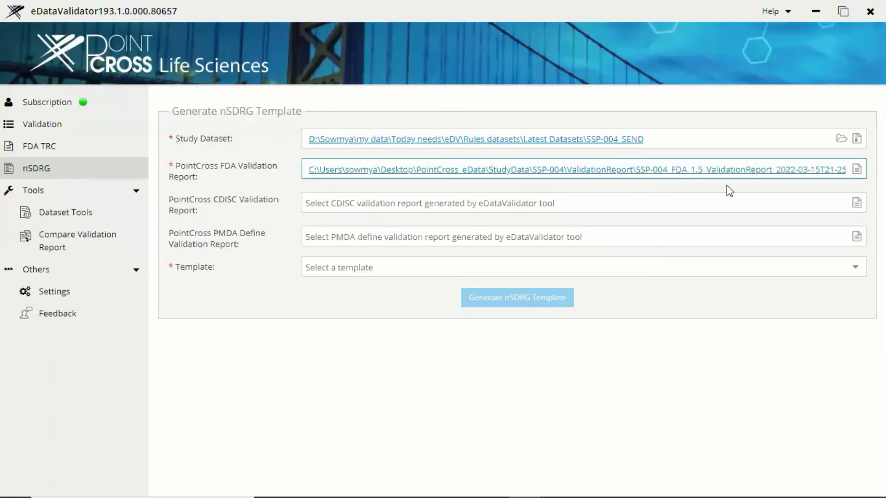
# Step: Select the SSP-004 CDISC SEND 4.0 report as the CDISC validation report and the PMDA DefineRules report as the PMDA define validation report
pyautogui.click(856, 204)
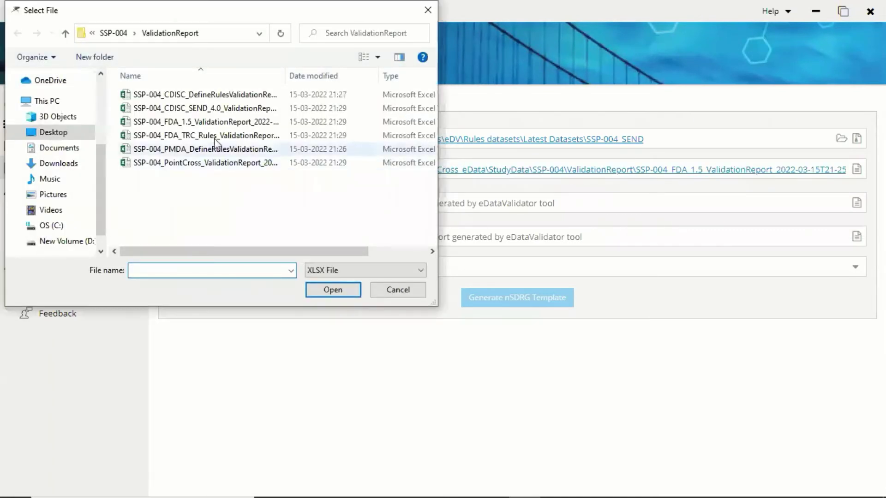
pyautogui.click(203, 108)
pyautogui.click(334, 290)
pyautogui.click(855, 236)
pyautogui.click(190, 152)
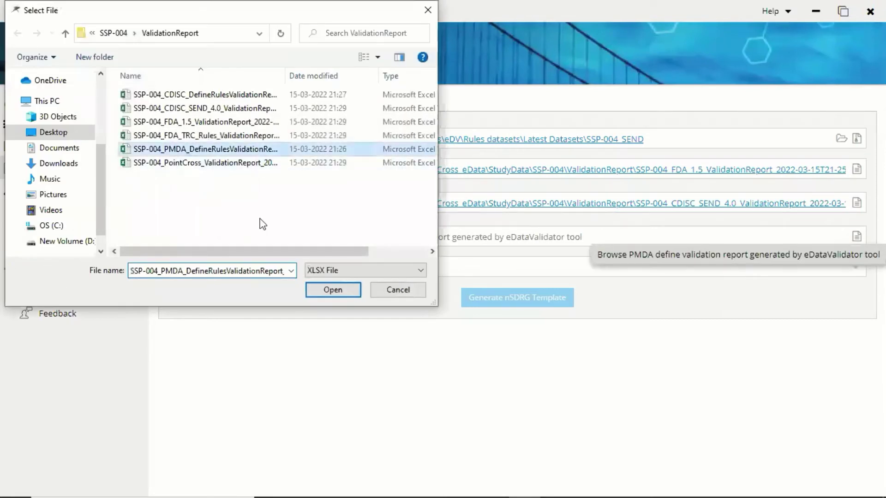
pyautogui.click(330, 290)
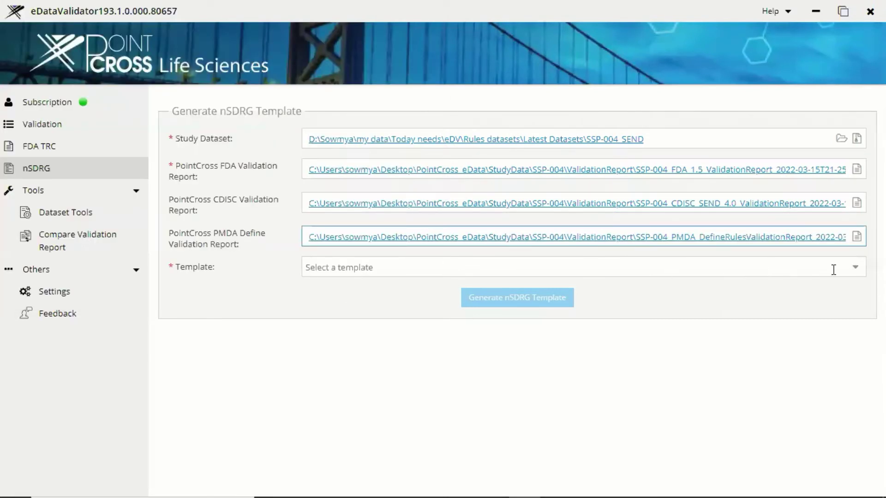
# Step: Choose PhUSE nSDRG Template V1.1 and generate the nSDRG template
pyautogui.click(855, 267)
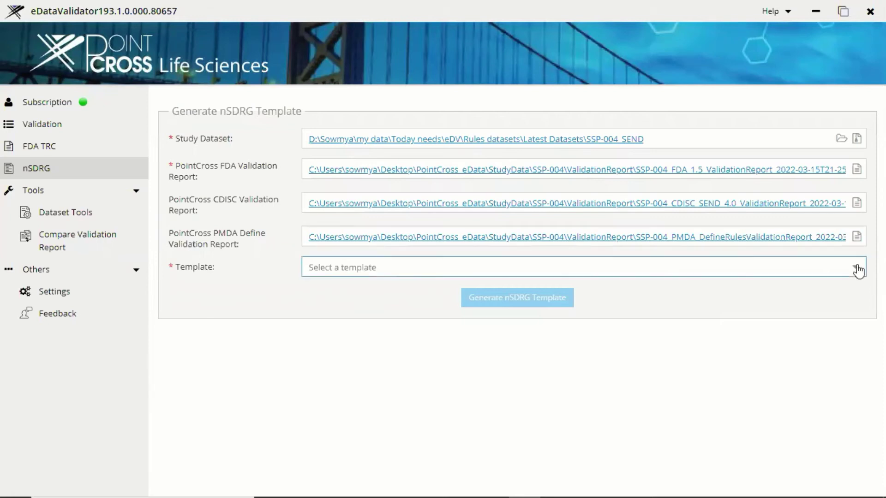
pyautogui.click(362, 292)
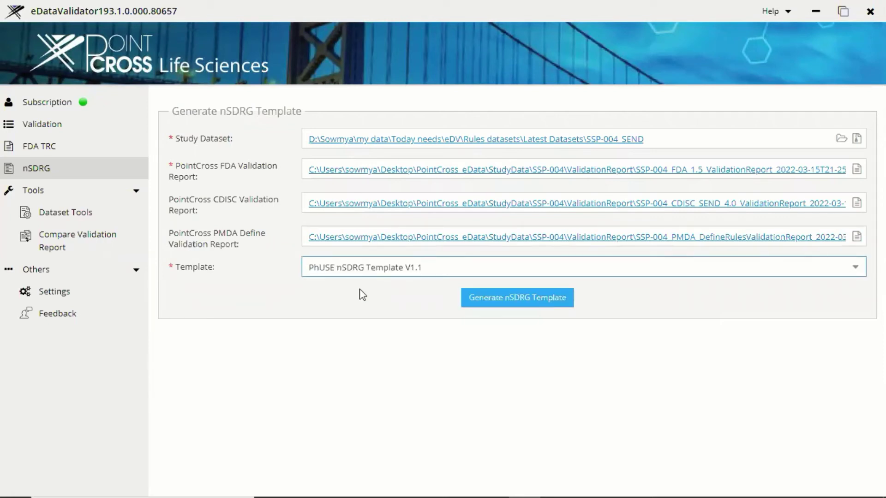
pyautogui.click(526, 303)
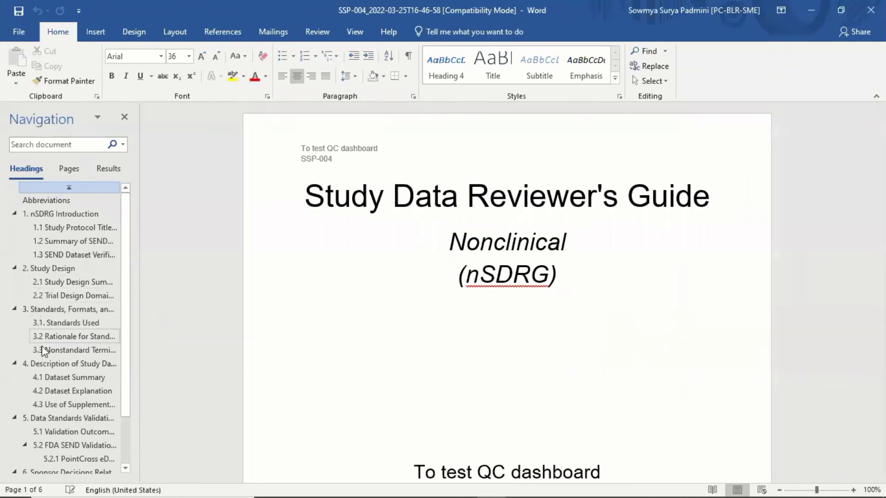
# Step: Examine the generated nSDRG document in Word from section 5.1 Validation Outcome Summary through the 5.2.1 PointCross eDataValidator issue tables, and close it
pyautogui.scroll(-1, 46, 364)
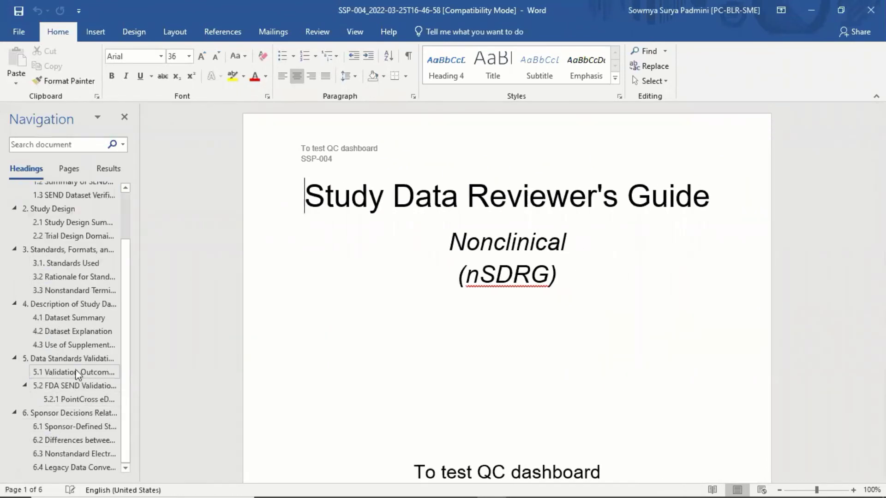
pyautogui.click(72, 372)
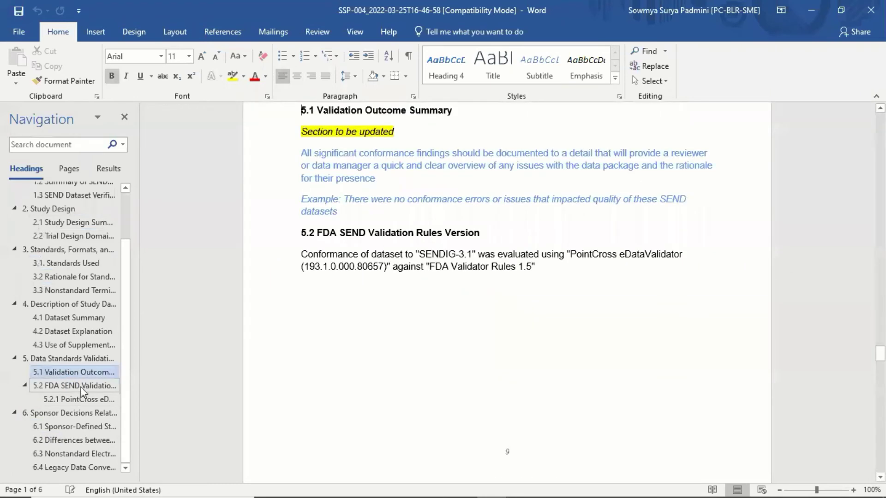
pyautogui.scroll(-3, 583, 259)
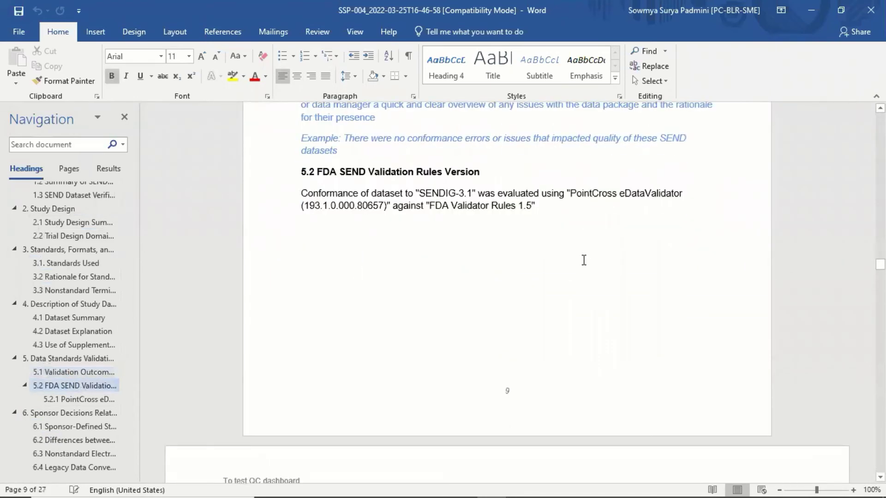
pyautogui.scroll(-8, 510, 220)
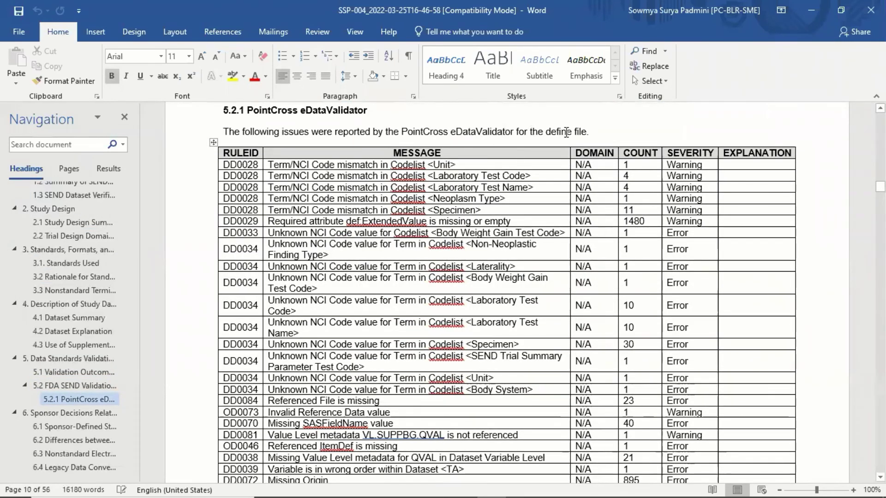
pyautogui.scroll(-7, 508, 275)
pyautogui.scroll(-2, 508, 275)
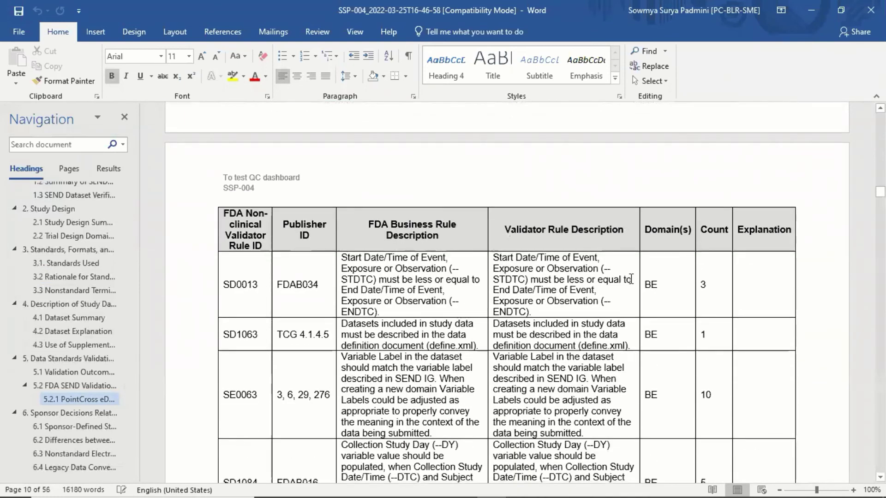
pyautogui.scroll(-1, 630, 278)
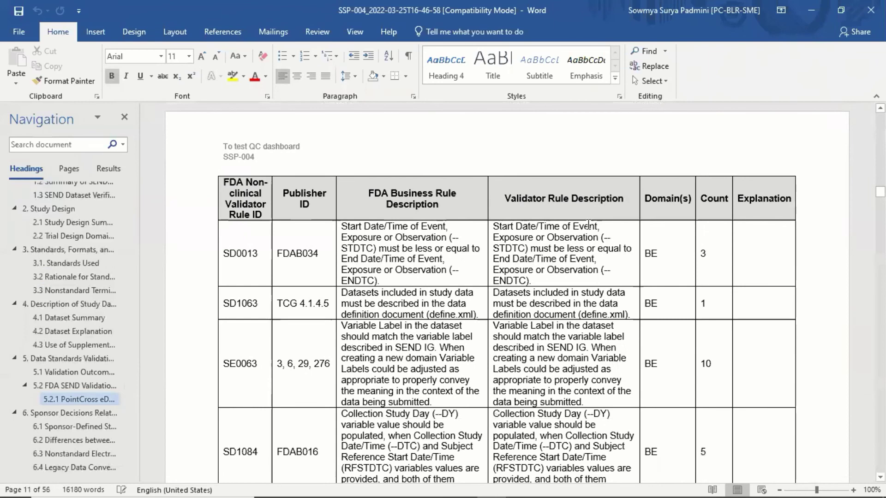
pyautogui.click(869, 12)
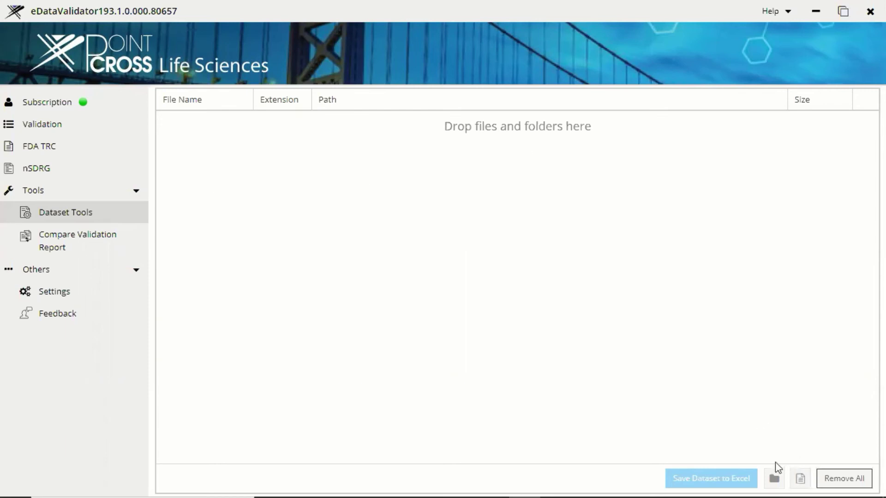
# Step: Load the "Dataset to excel" folder from "enable define generation" into Dataset Tools and save the dataset to Excel
pyautogui.click(775, 479)
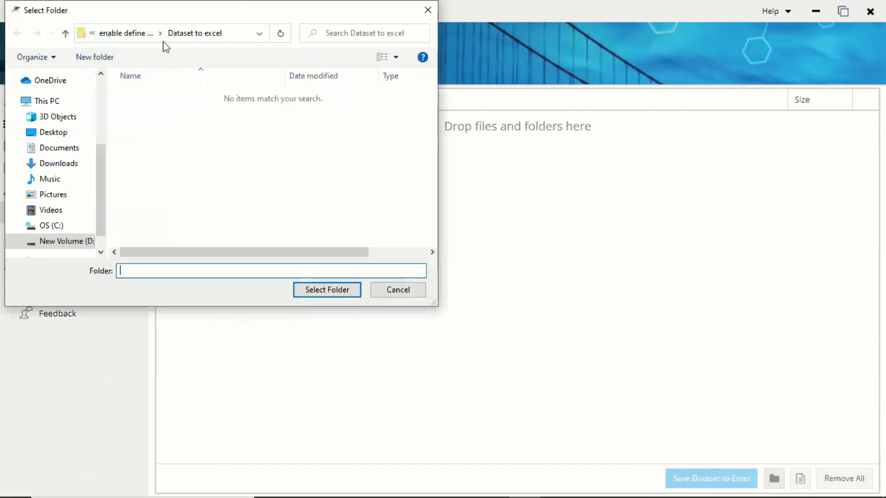
pyautogui.click(125, 32)
pyautogui.click(157, 108)
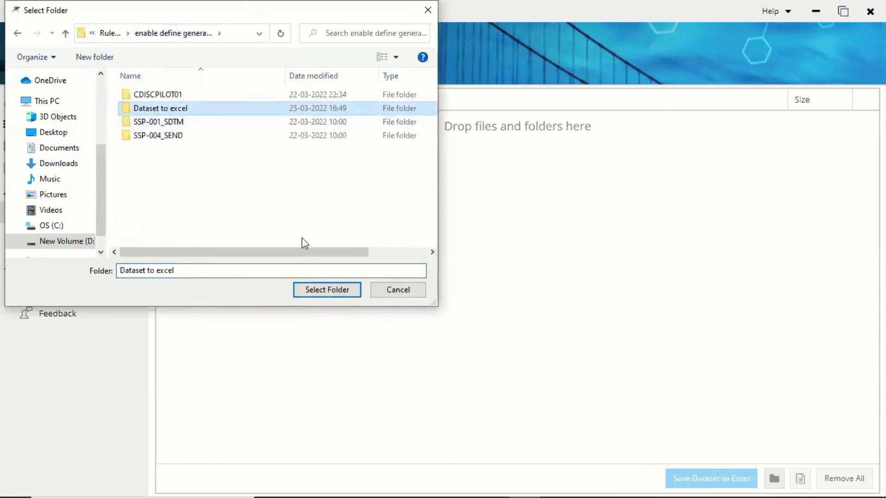
pyautogui.click(316, 292)
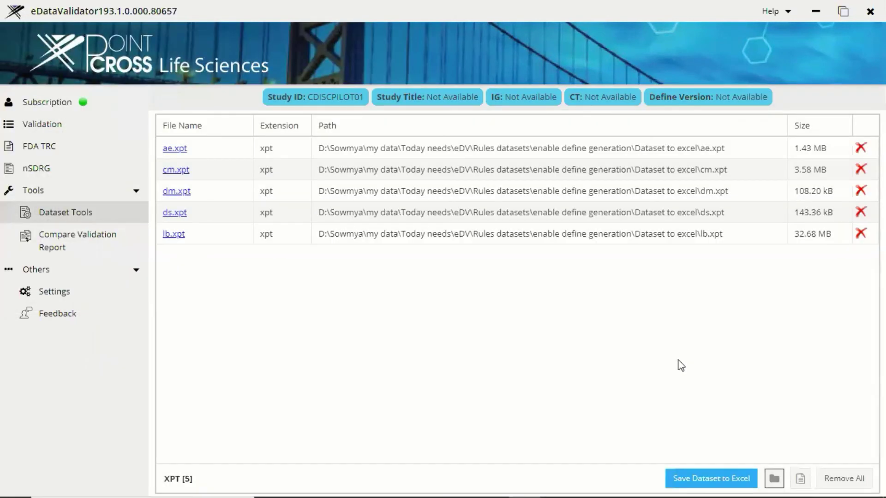
pyautogui.click(700, 481)
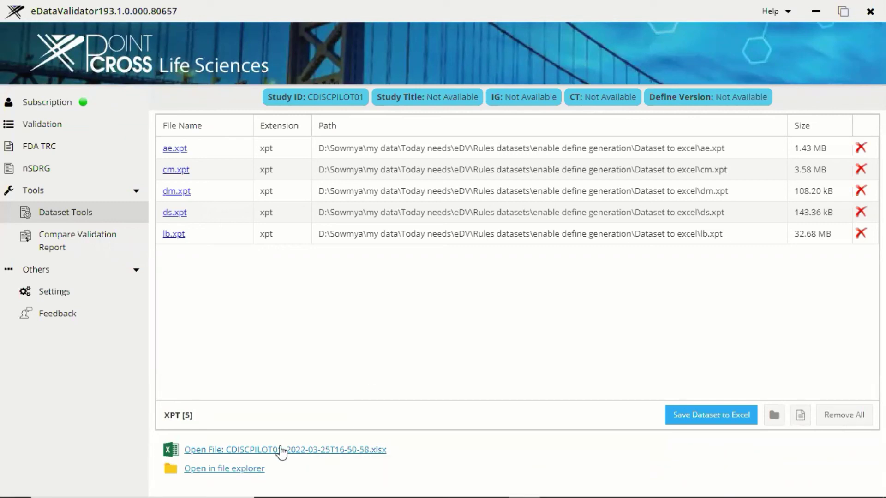
# Step: Open the exported CDISCPILOT01 workbook in Excel, look through the CM, DM, DS, LB and AE sheets, and minimize it
pyautogui.click(273, 450)
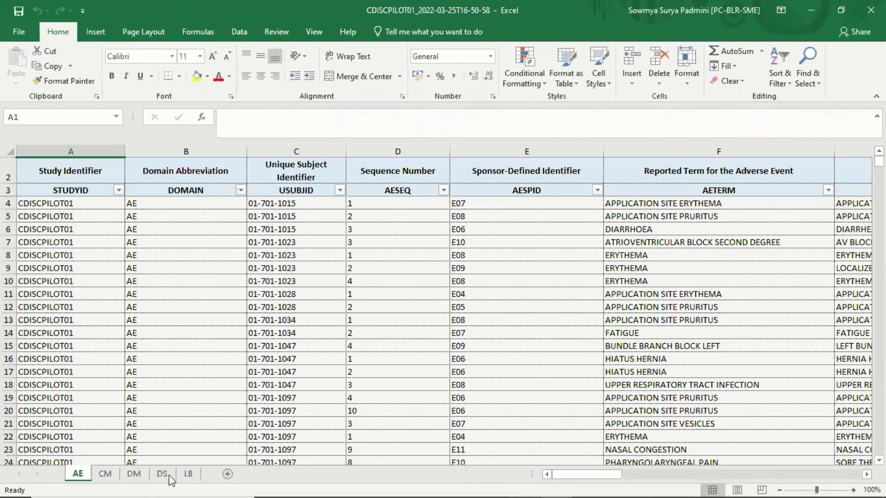
pyautogui.click(115, 472)
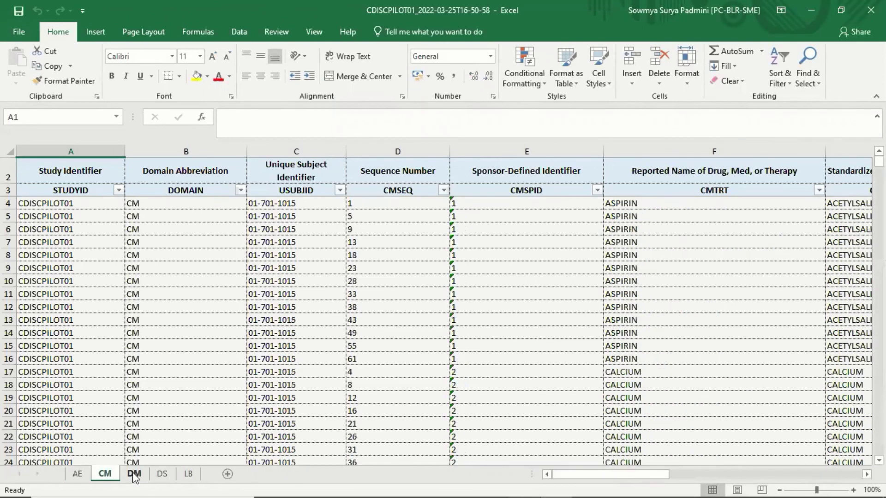
pyautogui.click(133, 476)
pyautogui.click(162, 475)
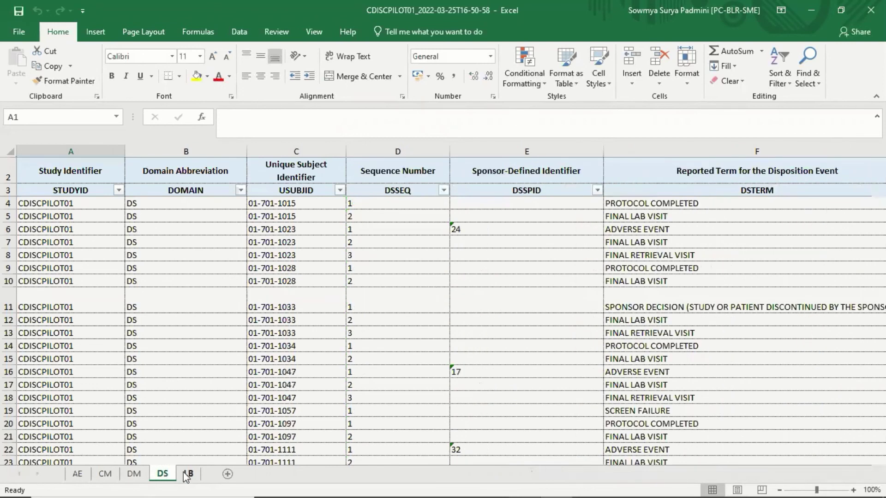
pyautogui.click(187, 474)
pyautogui.click(78, 475)
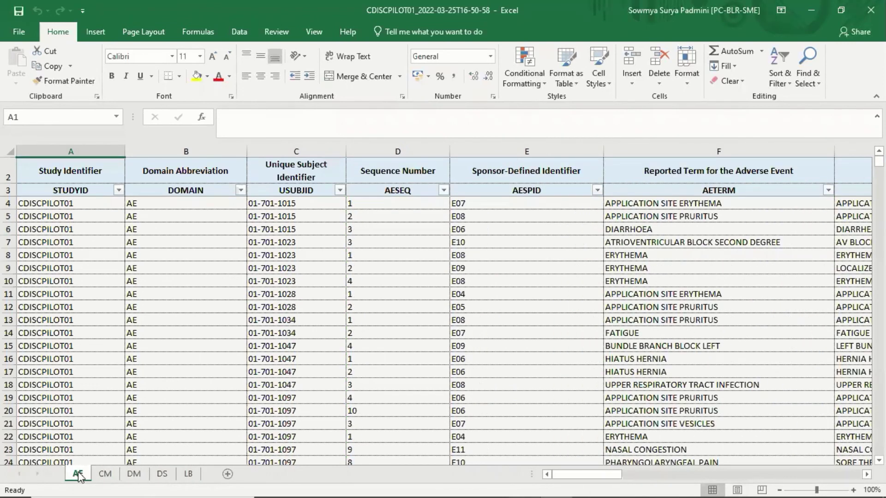
pyautogui.click(812, 14)
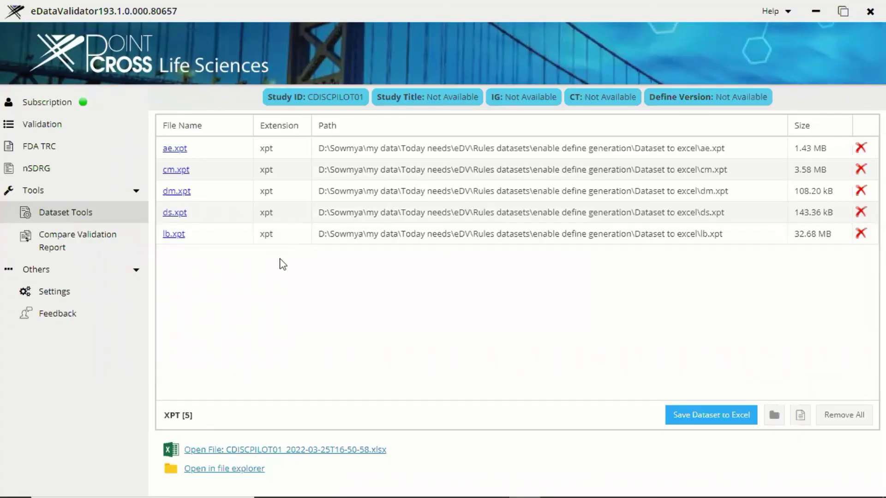